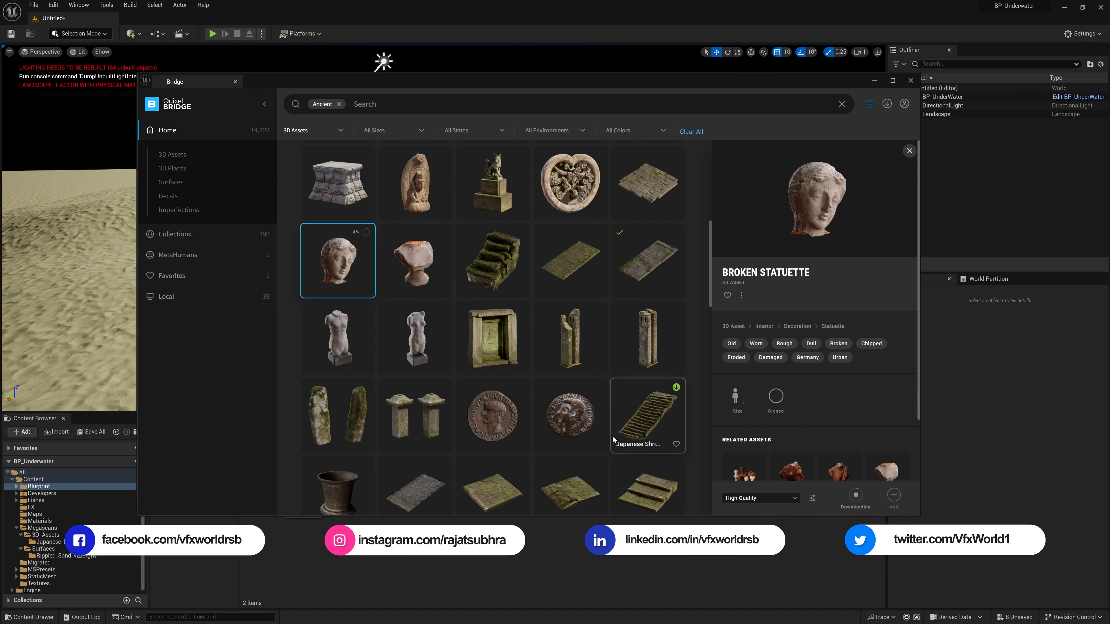
# Step: Find the Roman Stone Floor among the ancient 3D assets and download it at High Quality
pyautogui.scroll(-3, 462, 406)
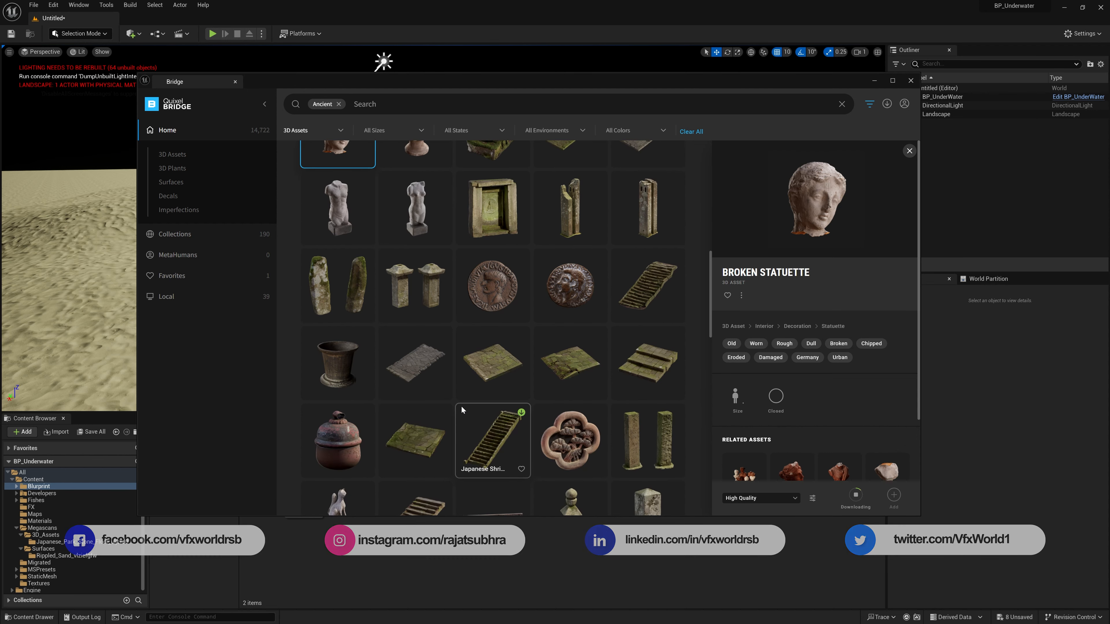
pyautogui.scroll(-7, 462, 406)
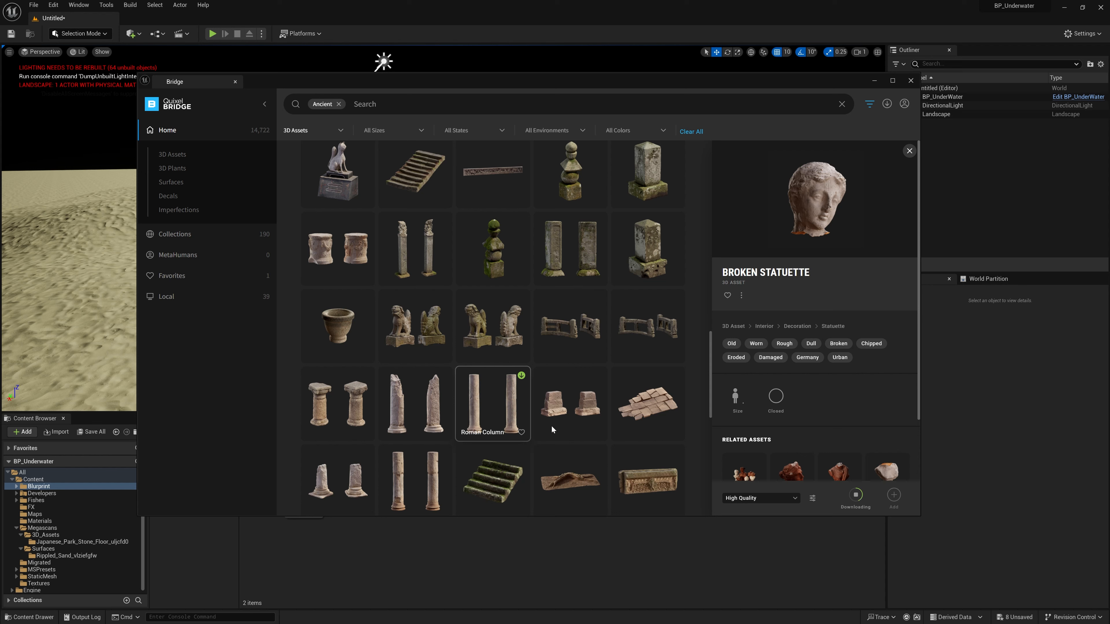
pyautogui.click(650, 415)
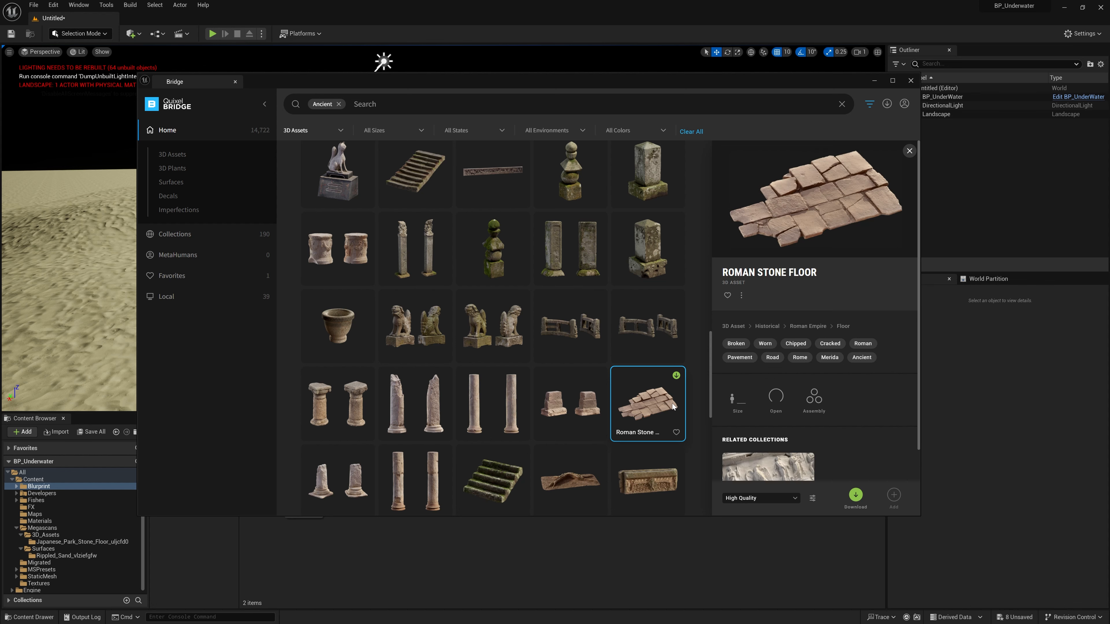
pyautogui.click(861, 497)
# Step: Find the Roman Arch among the ancient 3D assets and download it at High Quality
pyautogui.scroll(-3, 451, 439)
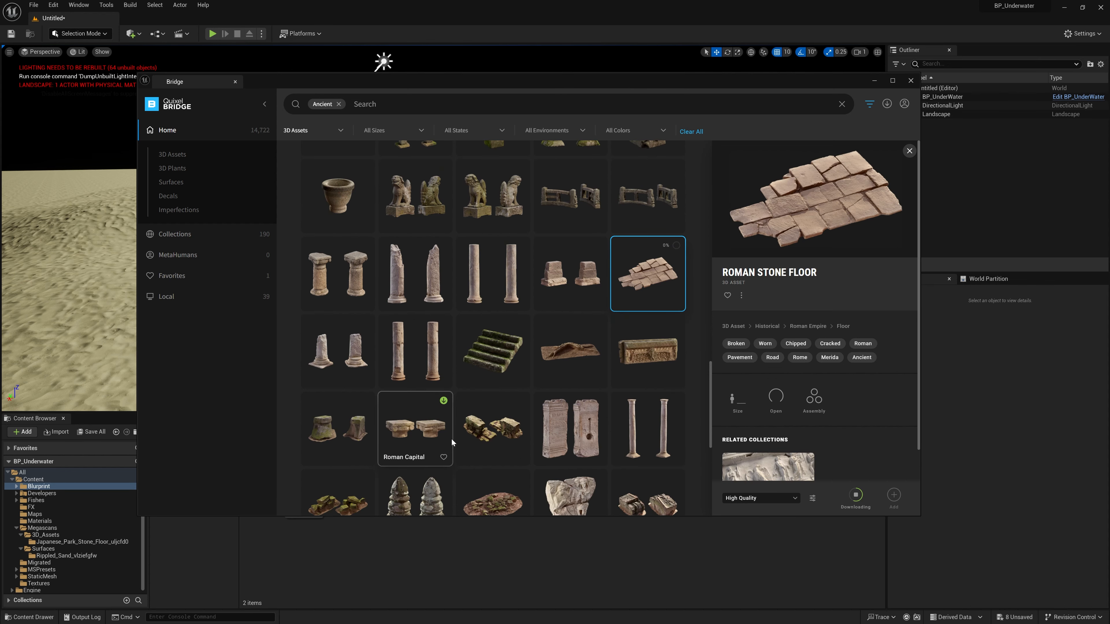
pyautogui.scroll(-5, 451, 438)
pyautogui.click(499, 430)
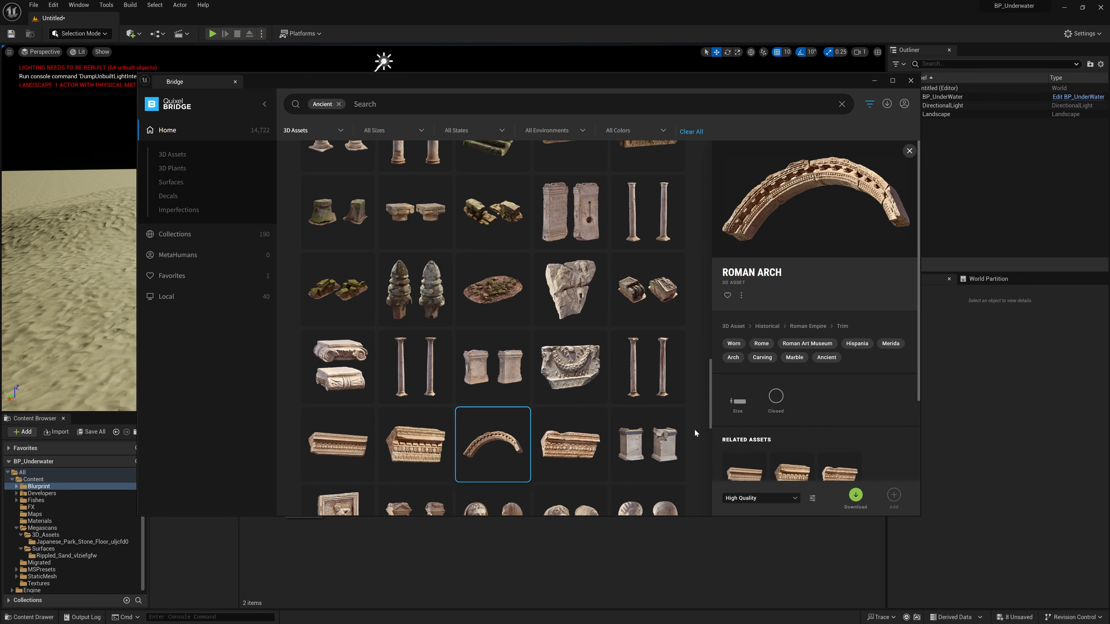
pyautogui.scroll(-2, 695, 428)
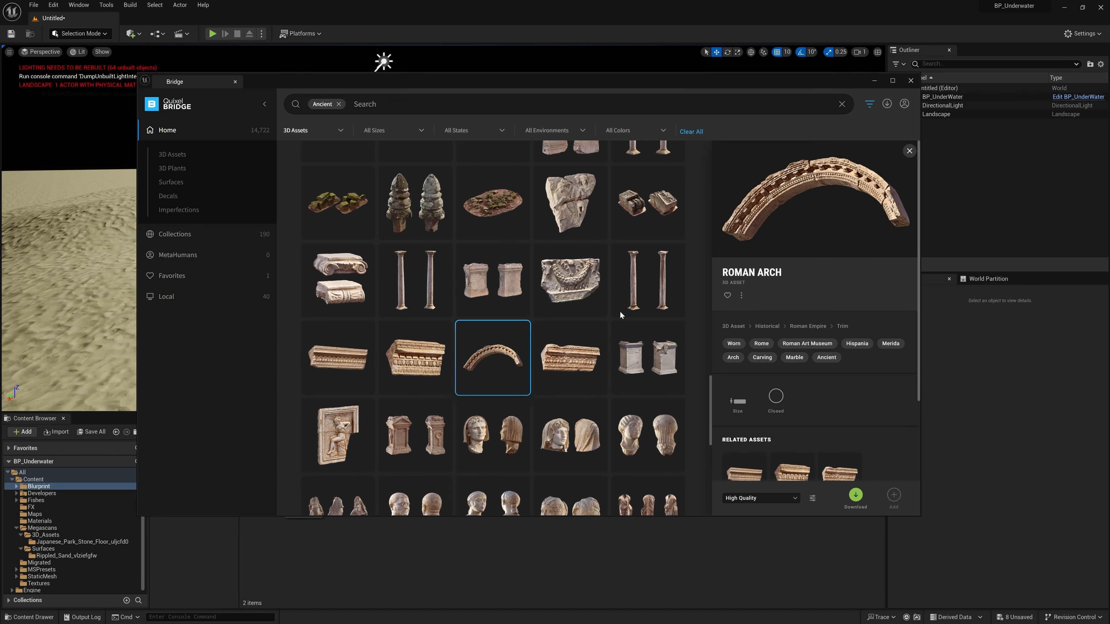
pyautogui.click(857, 499)
# Step: Add the downloaded Roman Column to the project and minimize the Bridge window
pyautogui.scroll(-10, 479, 424)
pyautogui.scroll(10, 540, 407)
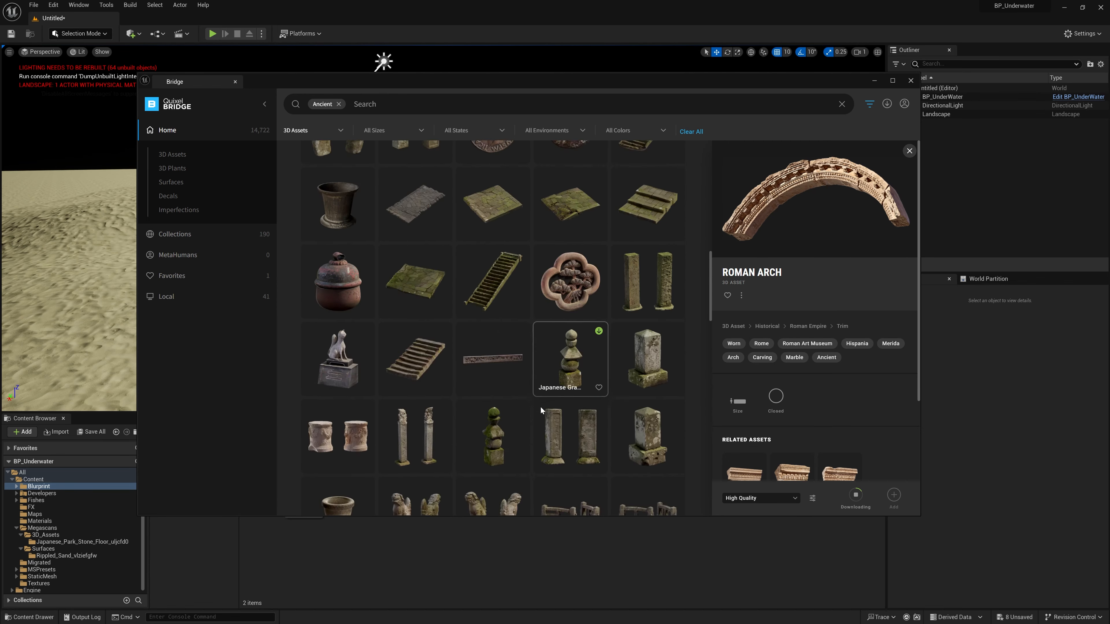
pyautogui.scroll(-10, 541, 410)
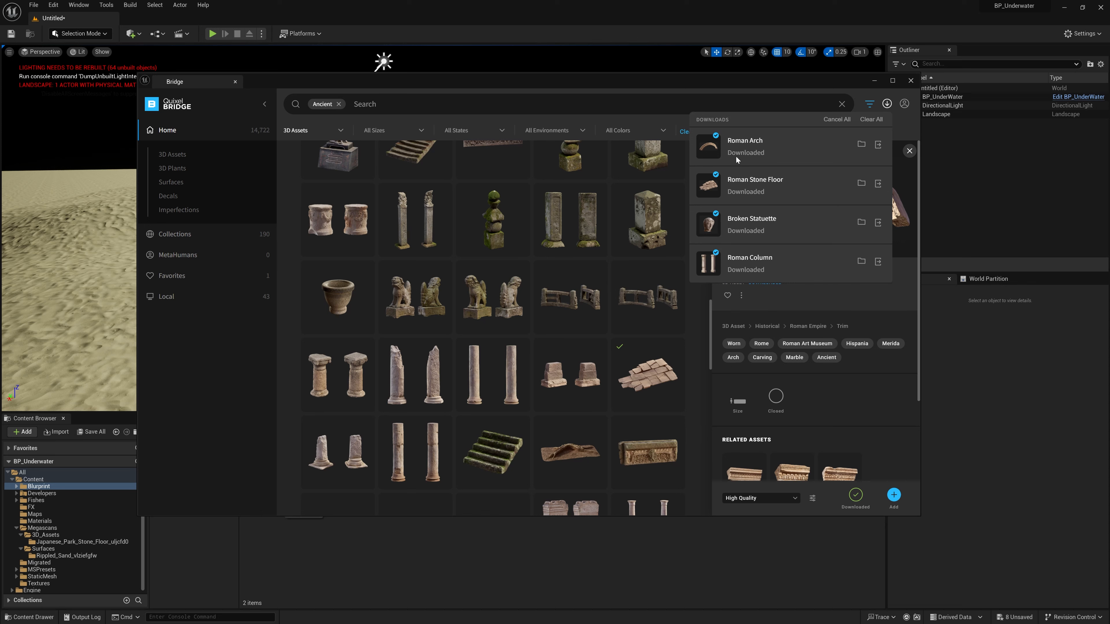
pyautogui.click(878, 262)
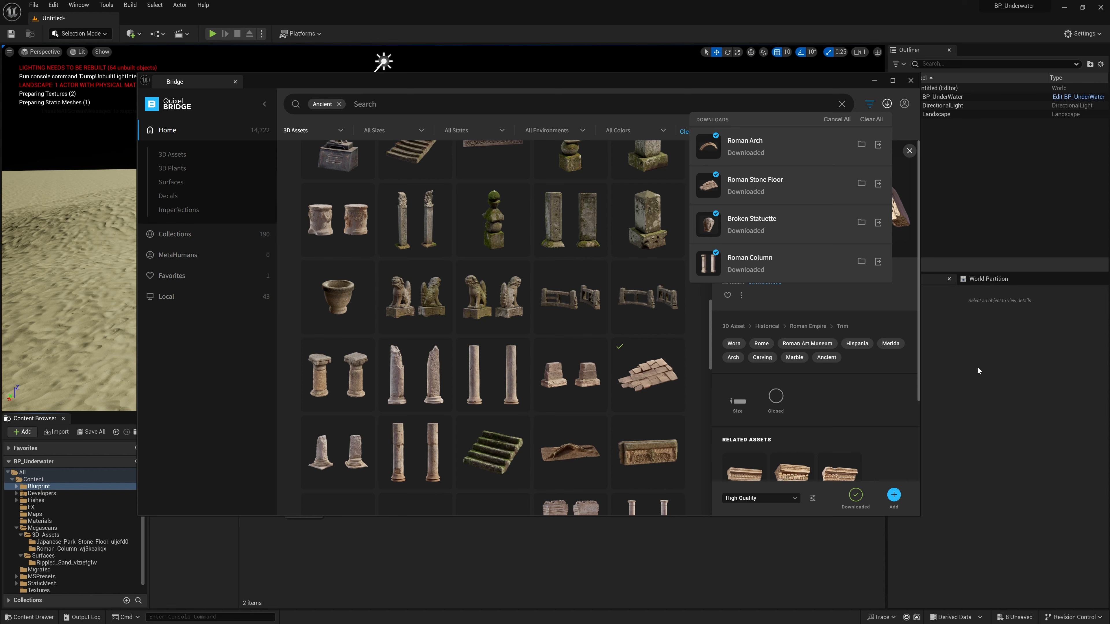
pyautogui.click(874, 80)
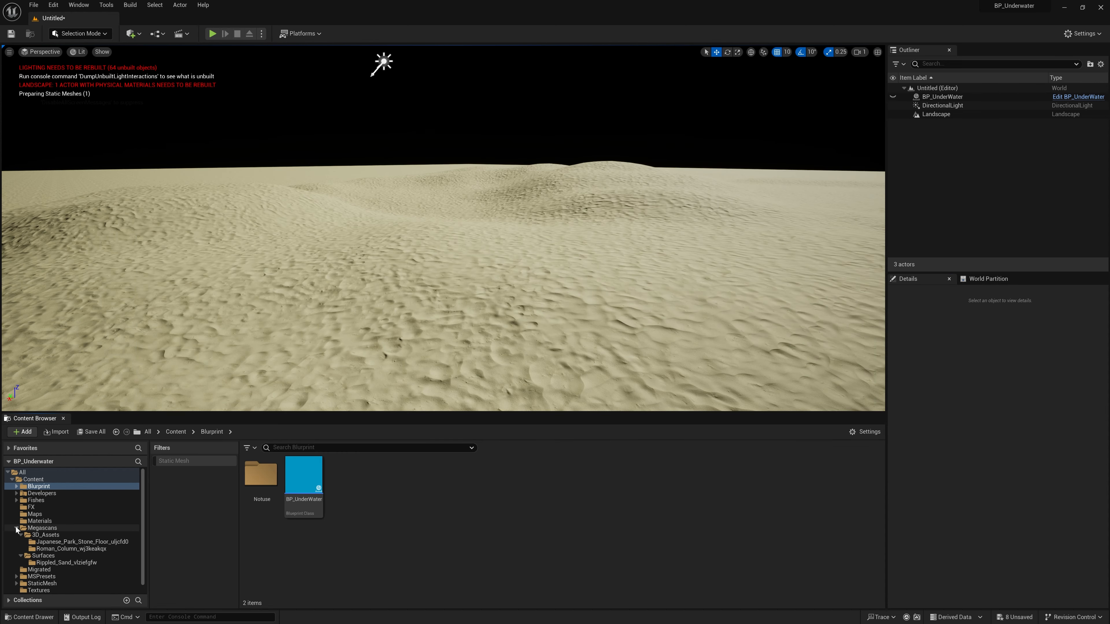
# Step: Filter the contents of the Megascans folder to show only Static Mesh assets
pyautogui.click(30, 529)
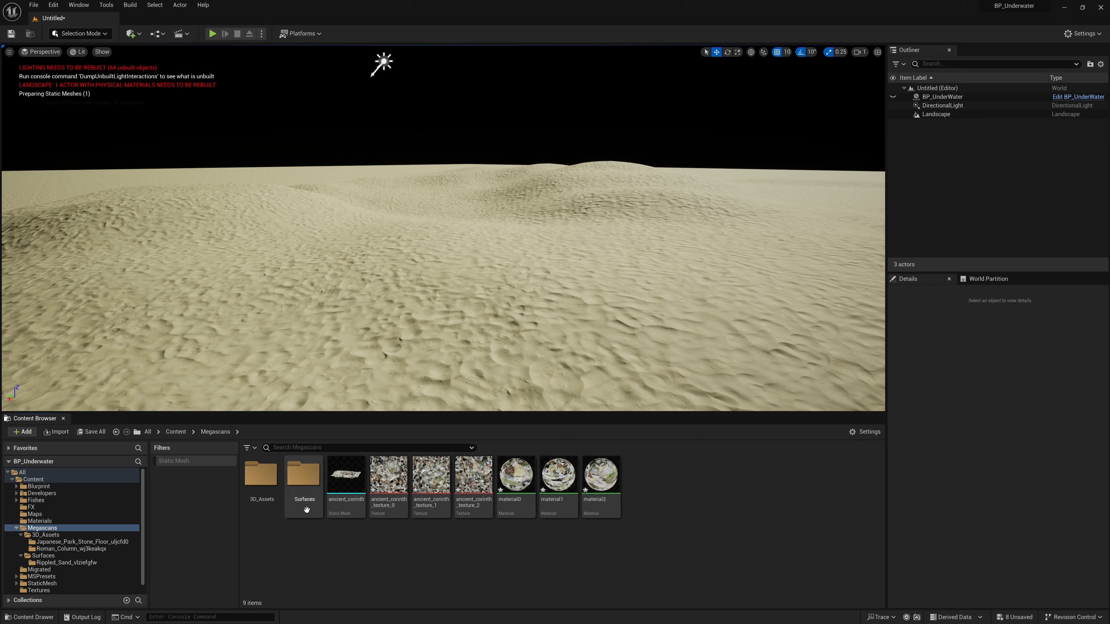
pyautogui.click(178, 462)
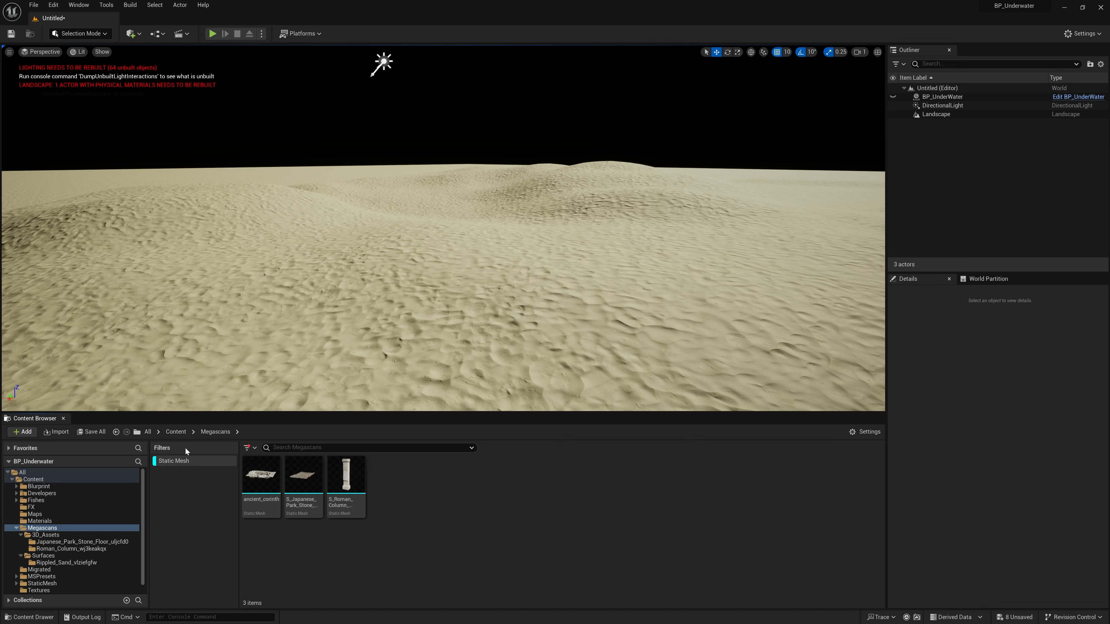
pyautogui.click(248, 448)
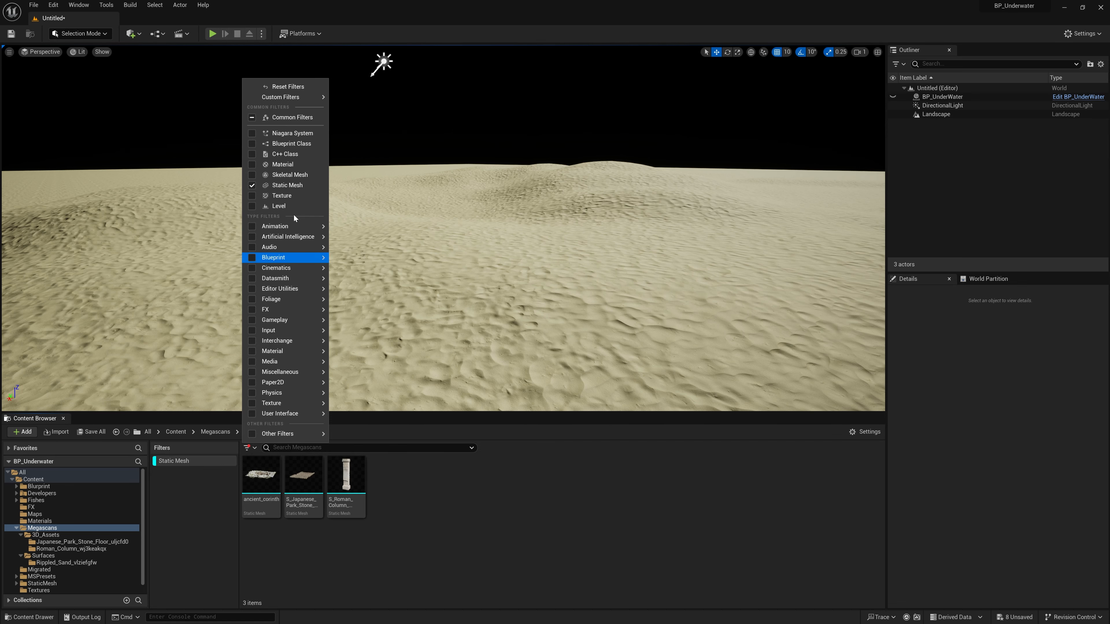
pyautogui.click(486, 526)
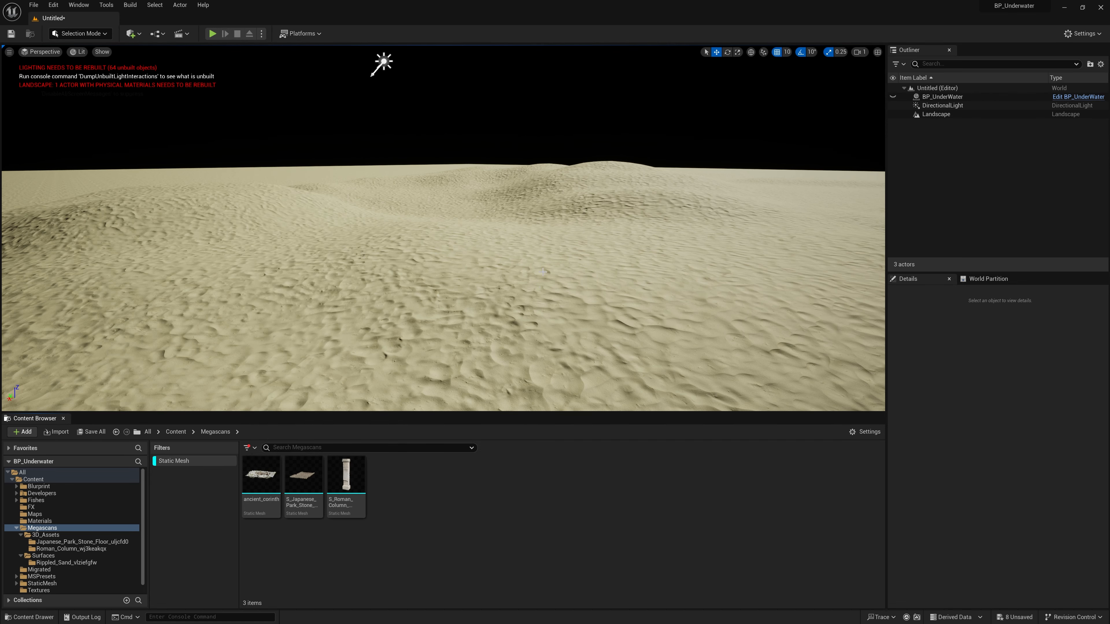
# Step: Create a CineCameraActor overlooking the dunes and set its lens preset to 30mm Prime f/1.4
pyautogui.moveTo(543, 272); pyautogui.dragTo(507, 248, button='right')
pyautogui.click(9, 52)
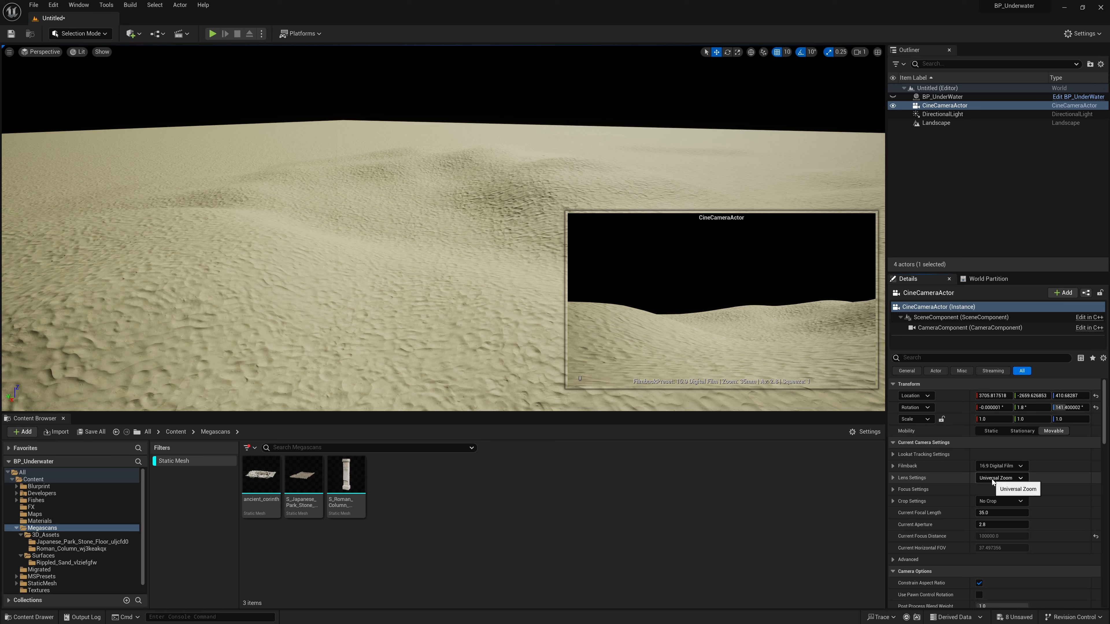
pyautogui.click(992, 478)
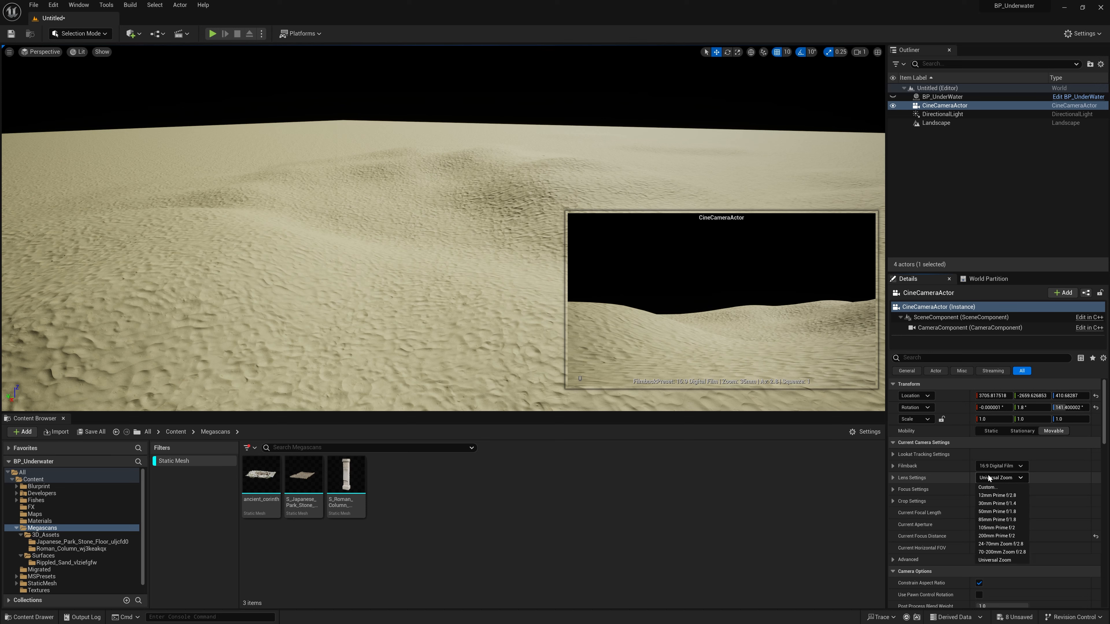
pyautogui.click(1000, 505)
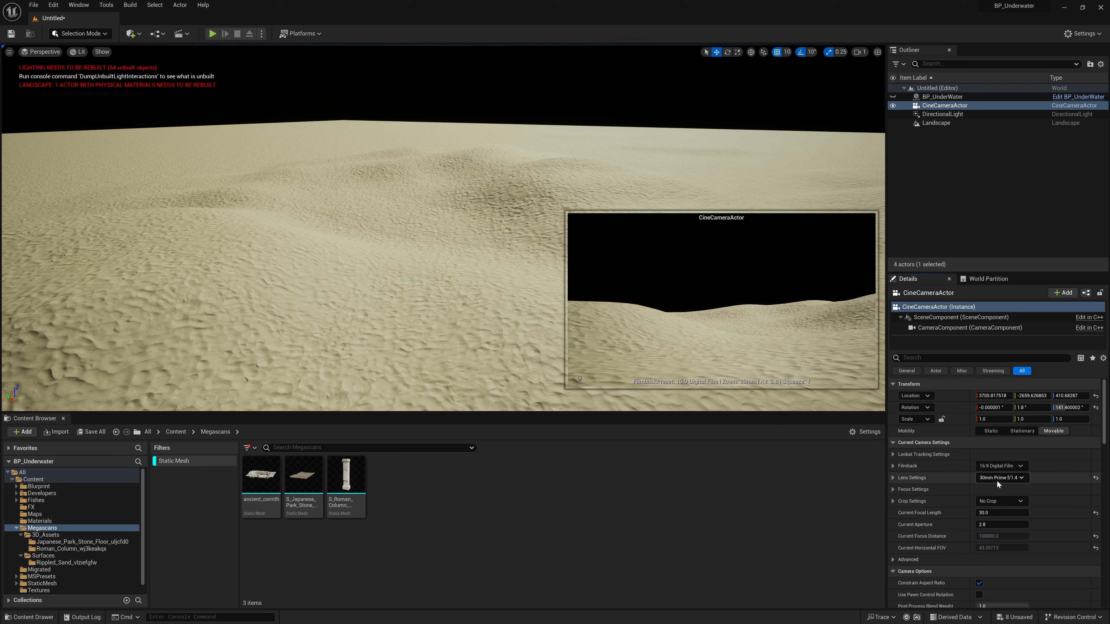
# Step: Set the camera's minimum focal length to 25 mm and its current focal length to 25
pyautogui.click(893, 478)
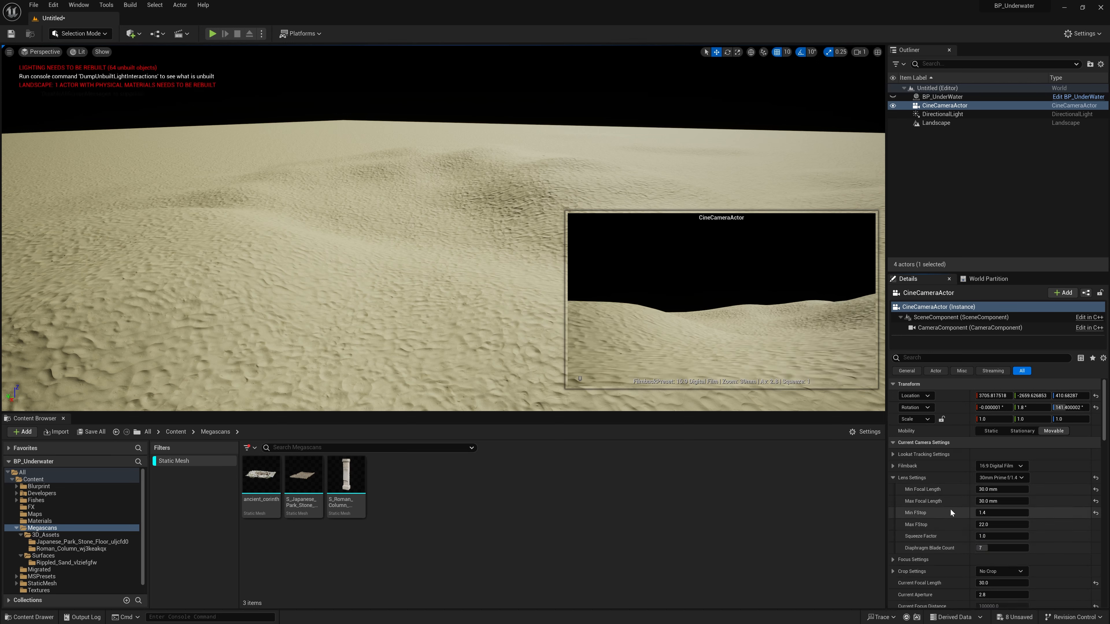
pyautogui.click(1002, 490)
pyautogui.write('25')
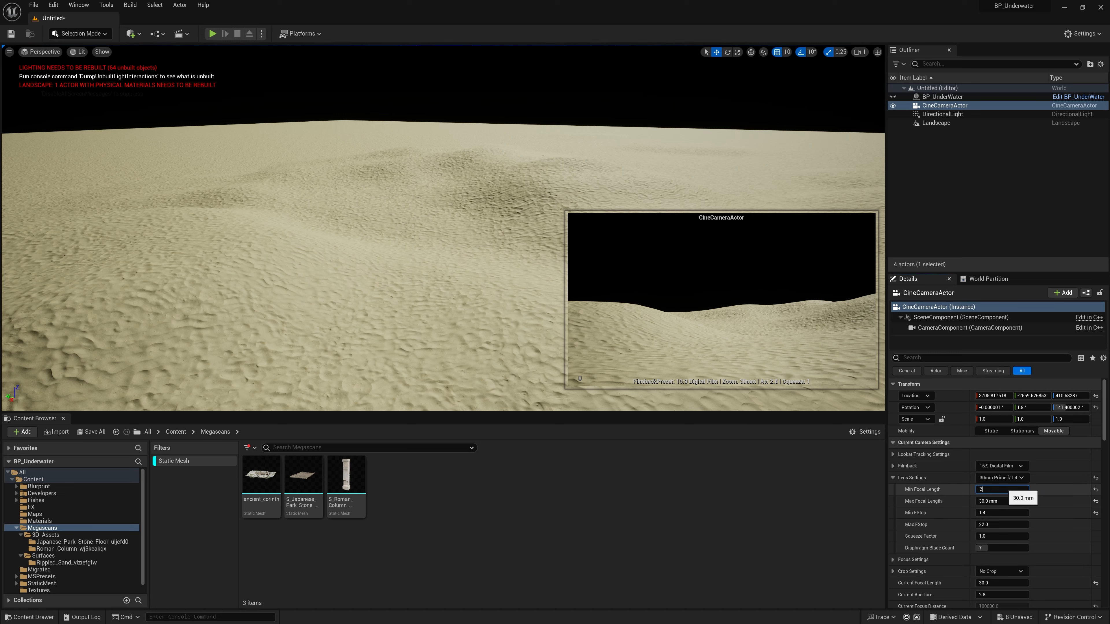
pyautogui.press('Return')
pyautogui.click(998, 501)
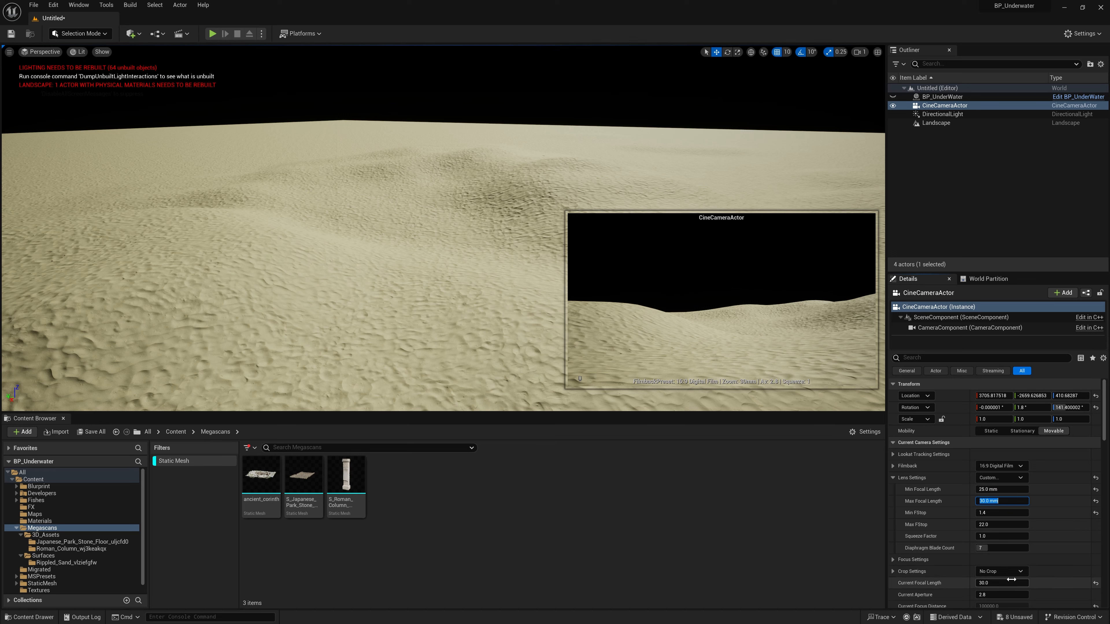
pyautogui.click(998, 583)
pyautogui.write('25')
pyautogui.press('Return')
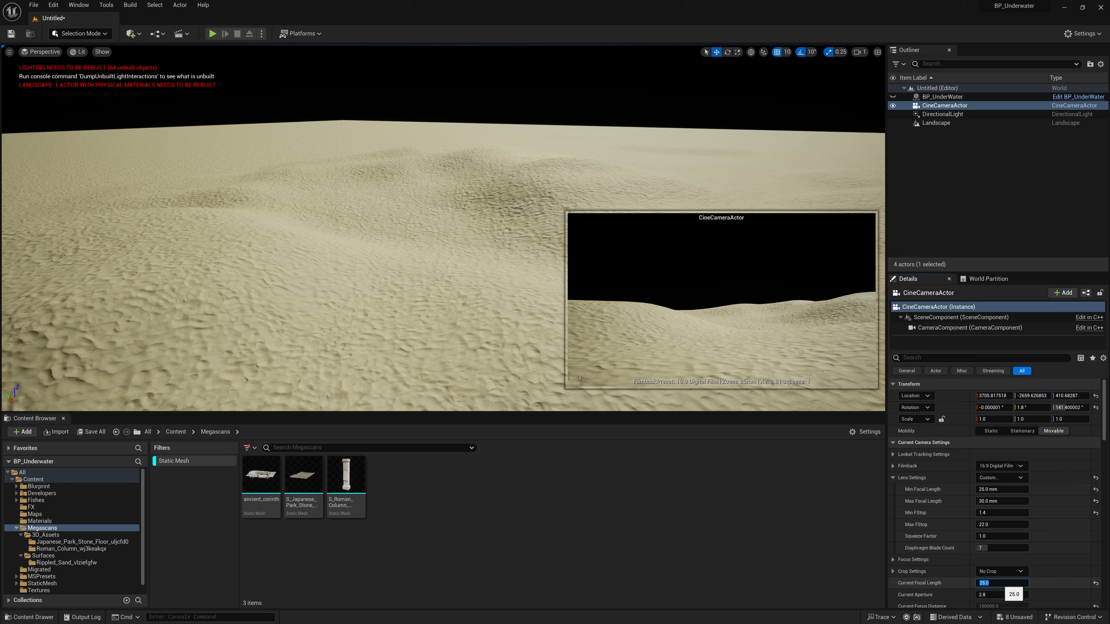
# Step: Set the camera's Min FStop to 0.2 and its crop preset to 2.39
pyautogui.click(1000, 513)
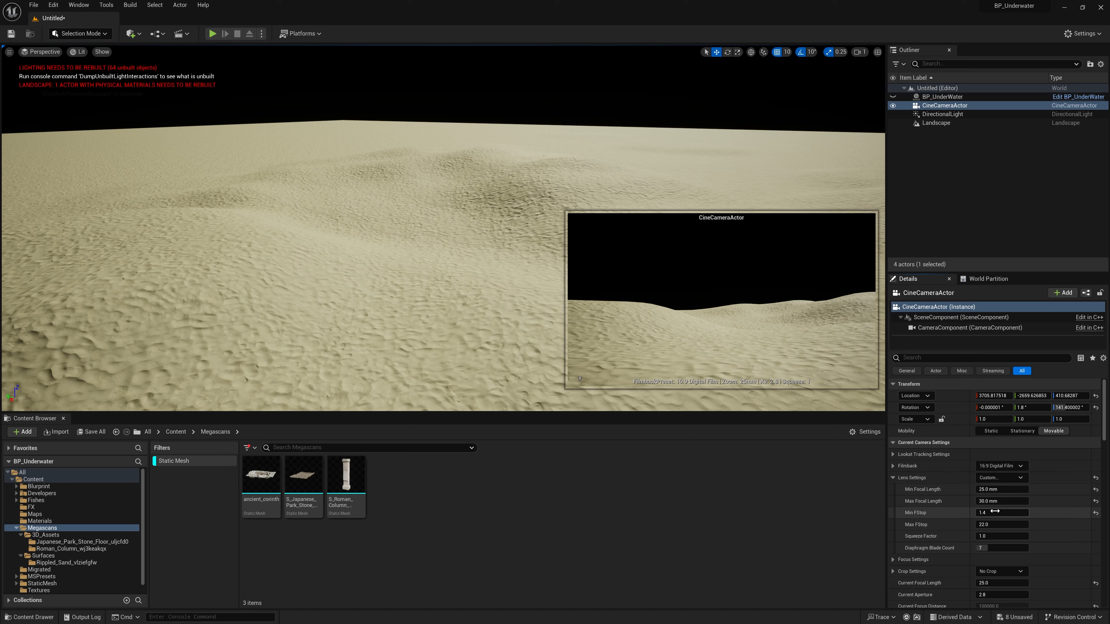
pyautogui.write('.2')
pyautogui.press('Return')
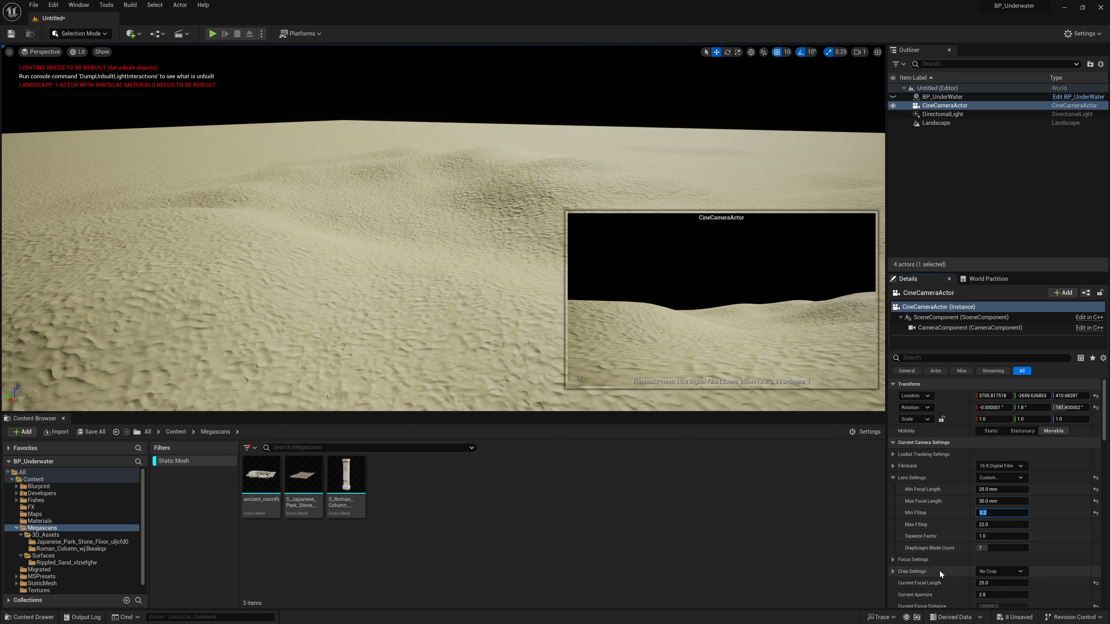
pyautogui.scroll(-3, 940, 569)
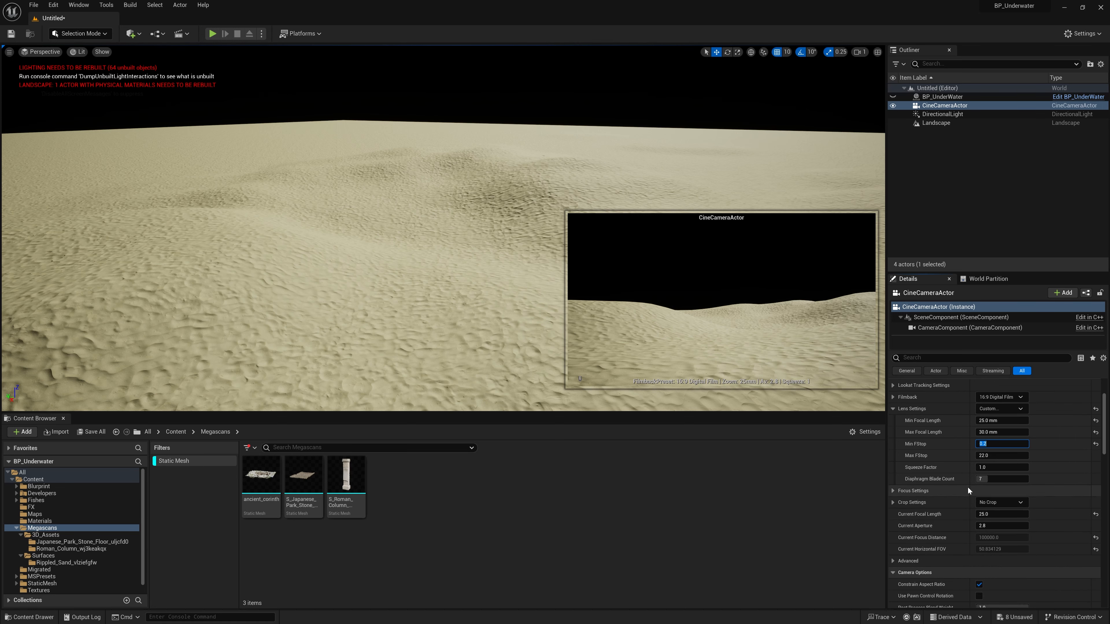
pyautogui.click(990, 502)
pyautogui.click(991, 534)
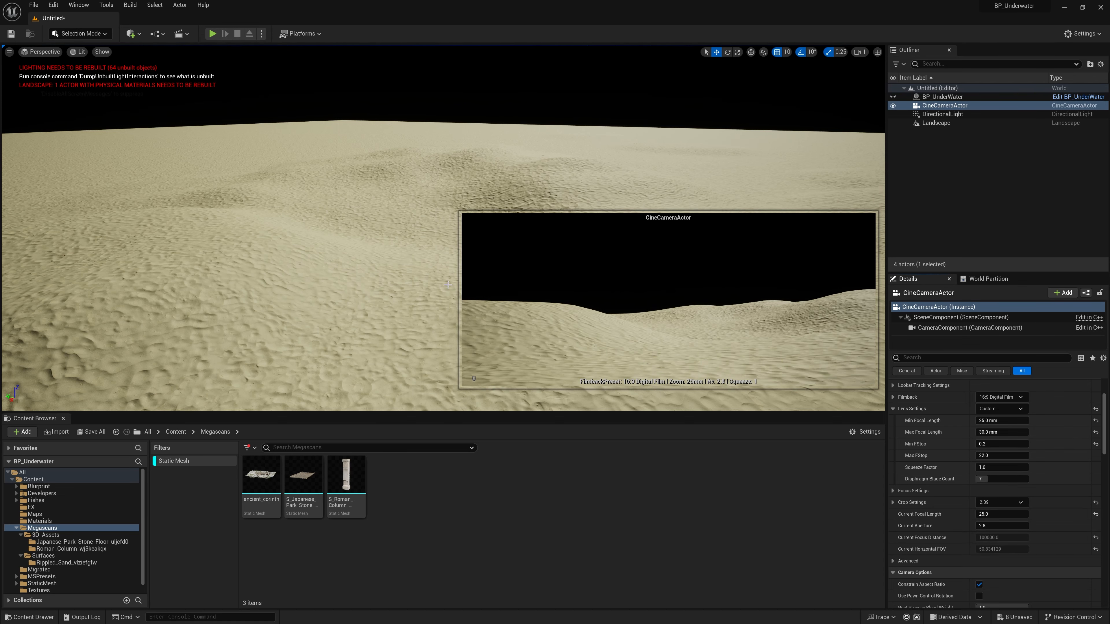
# Step: Place the Roman column on the sand at about X 710, Y 130, turned about -100° around Z and scaled uniformly to 4.25
pyautogui.moveTo(448, 284); pyautogui.dragTo(507, 260, button='right')
pyautogui.click(352, 477)
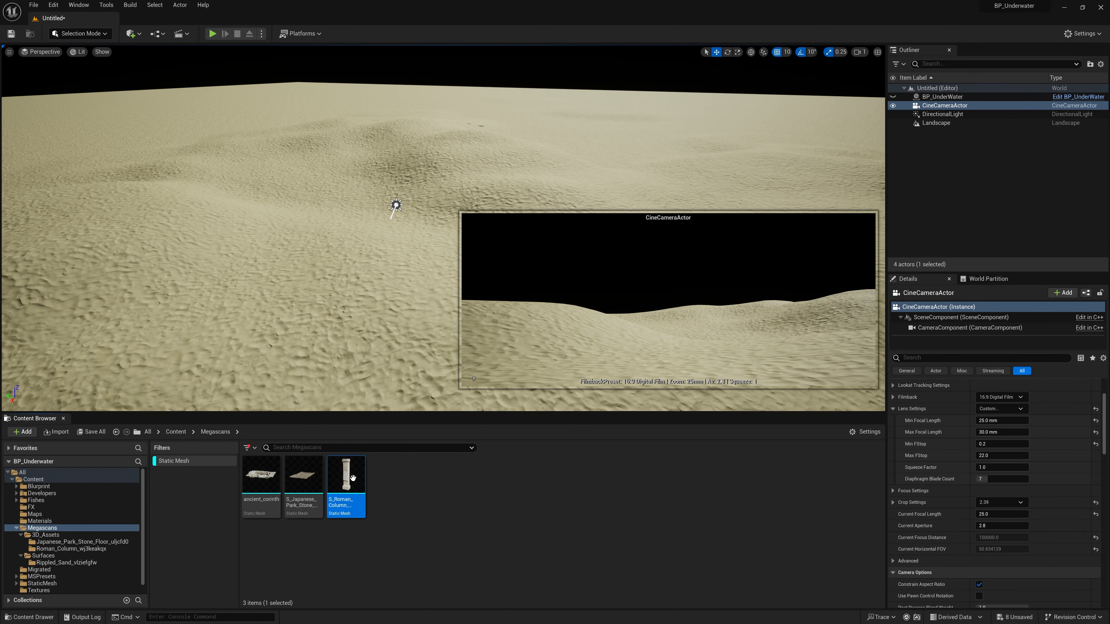
pyautogui.moveTo(352, 478); pyautogui.dragTo(311, 216)
pyautogui.press('e')
pyautogui.press('r')
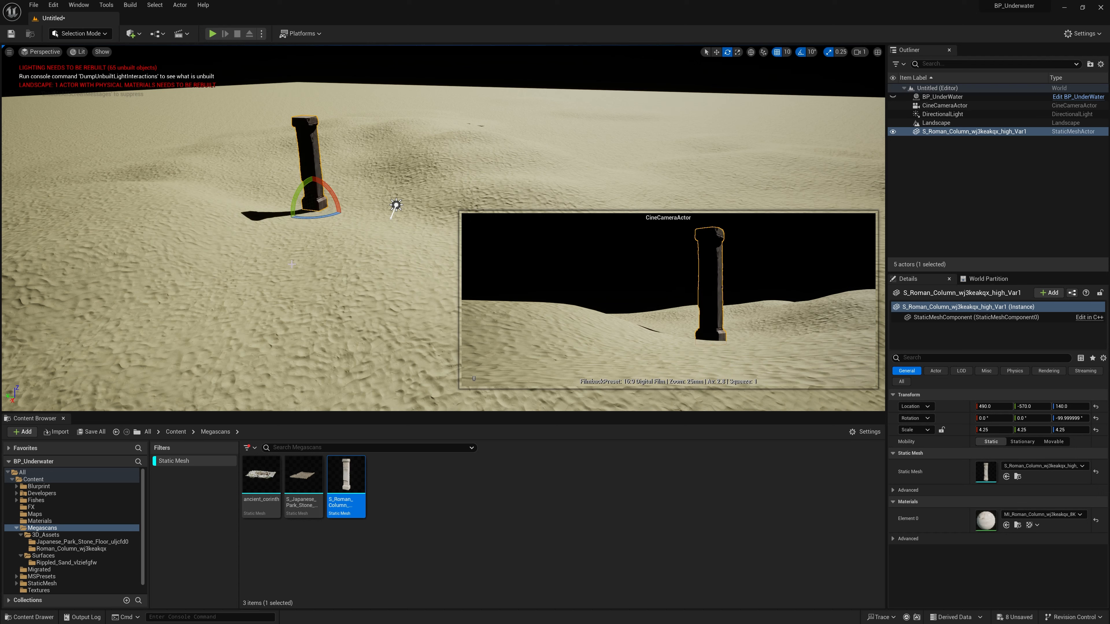
pyautogui.press('w')
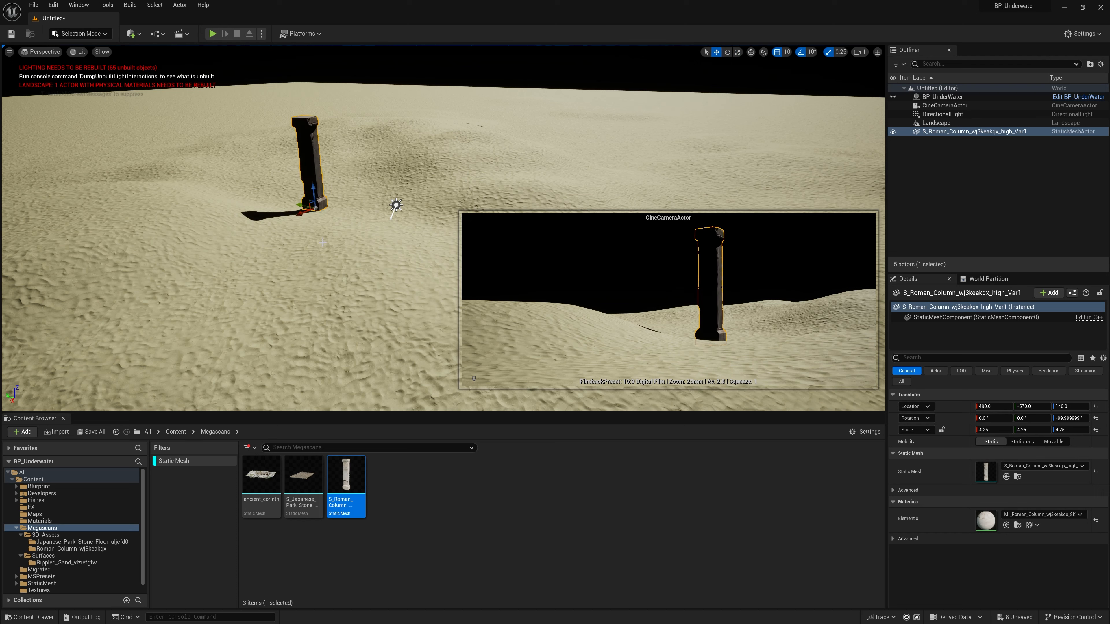
pyautogui.moveTo(304, 206); pyautogui.dragTo(239, 205)
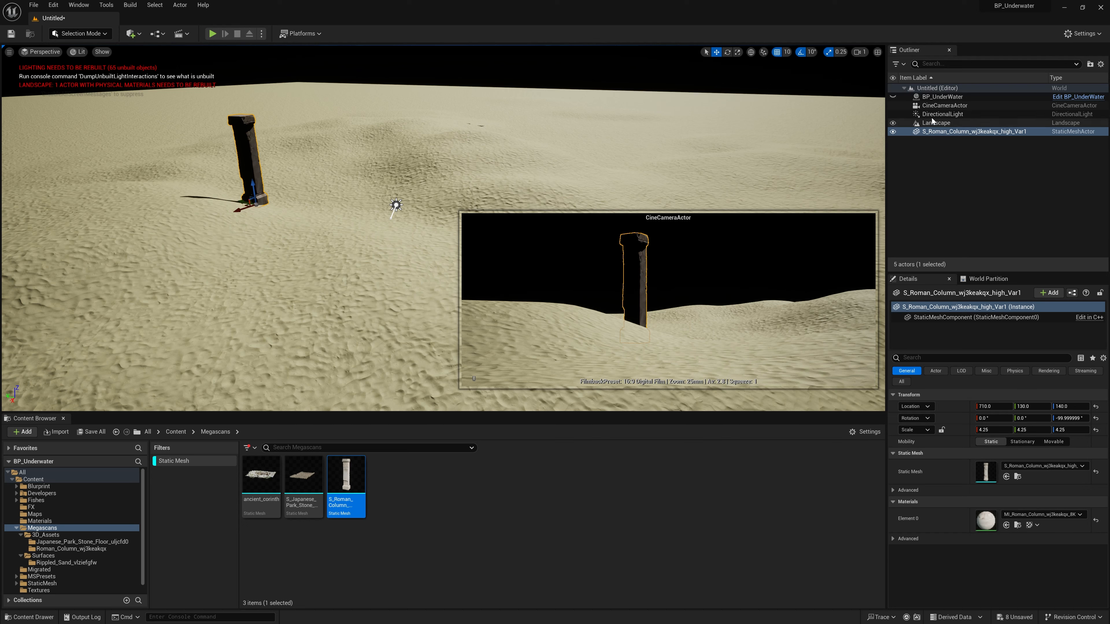
# Step: Reposition the cine camera to about X 3744, Y -3103, Z 348 and tilt it slightly upward to reframe the column
pyautogui.click(938, 106)
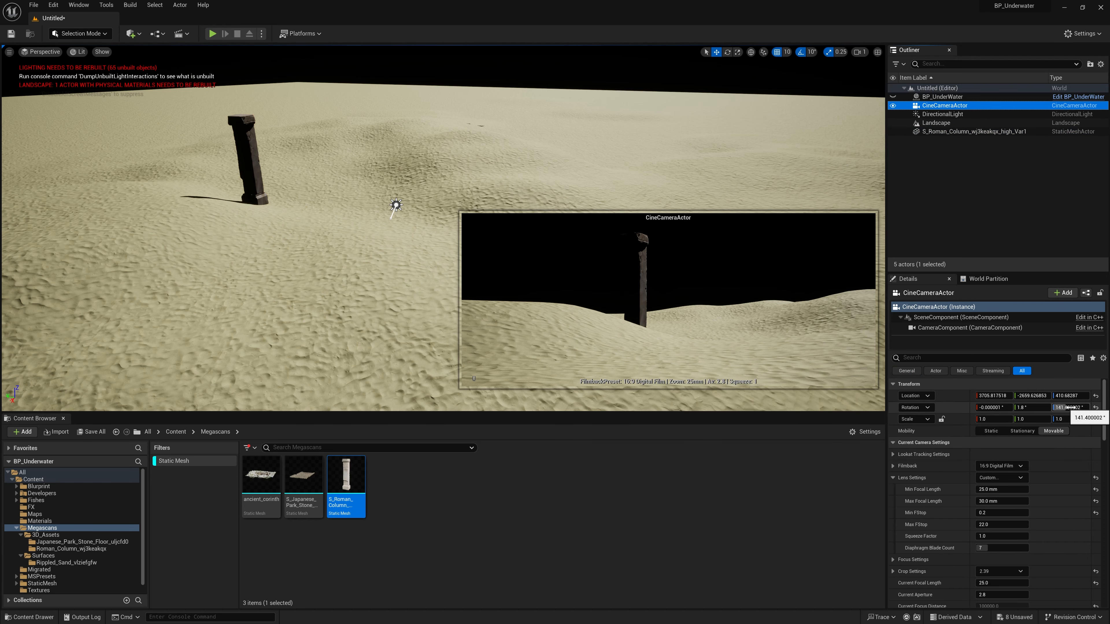
pyautogui.moveTo(1069, 395); pyautogui.dragTo(1012, 395)
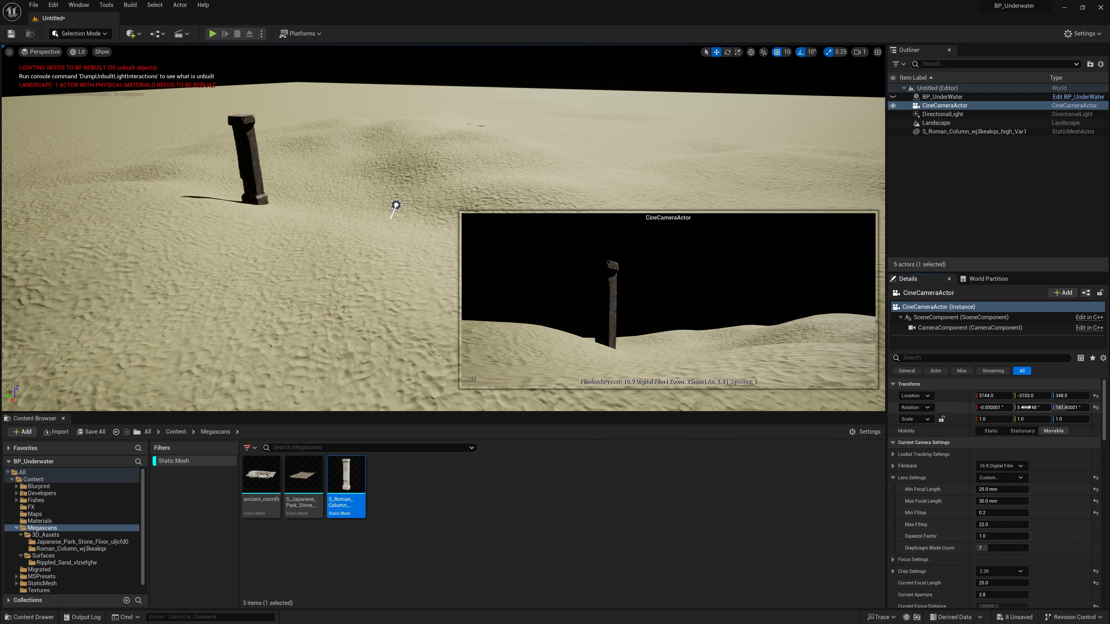
pyautogui.click(252, 242)
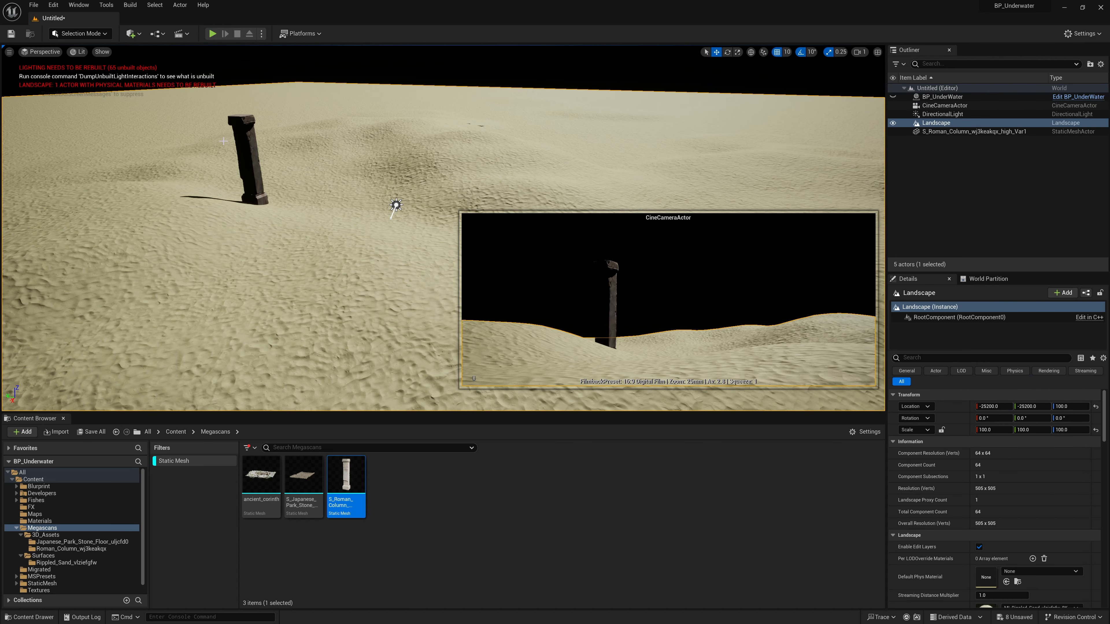
# Step: Scale the Roman column uniformly to 9.75, move it farther back, and place a duplicate at about X -3150, Y 440
pyautogui.click(251, 175)
pyautogui.press('e')
pyautogui.press('r')
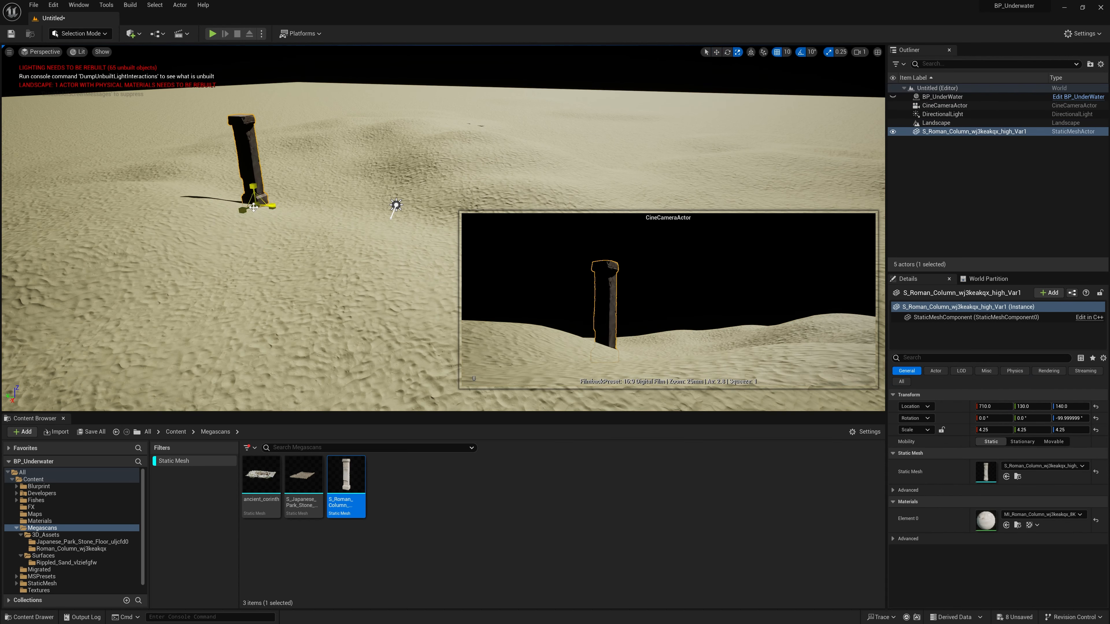
pyautogui.moveTo(252, 186); pyautogui.dragTo(279, 131)
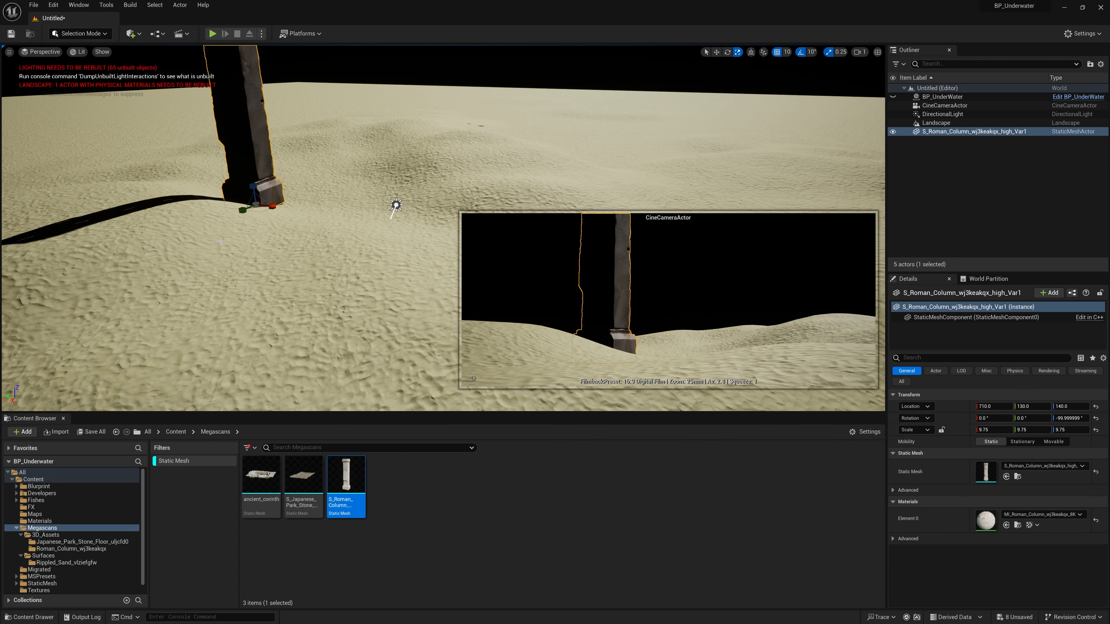
pyautogui.press('w')
pyautogui.moveTo(240, 213); pyautogui.dragTo(406, 149)
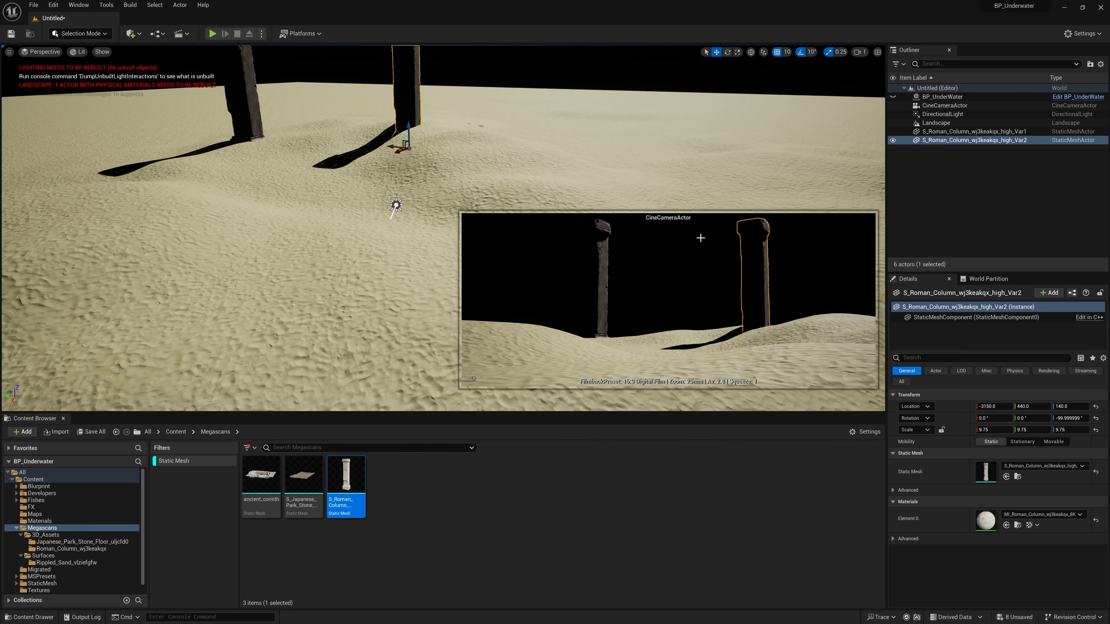
# Step: Adjust the directional light's angle to change how the column shadows fall across the sand
pyautogui.click(395, 204)
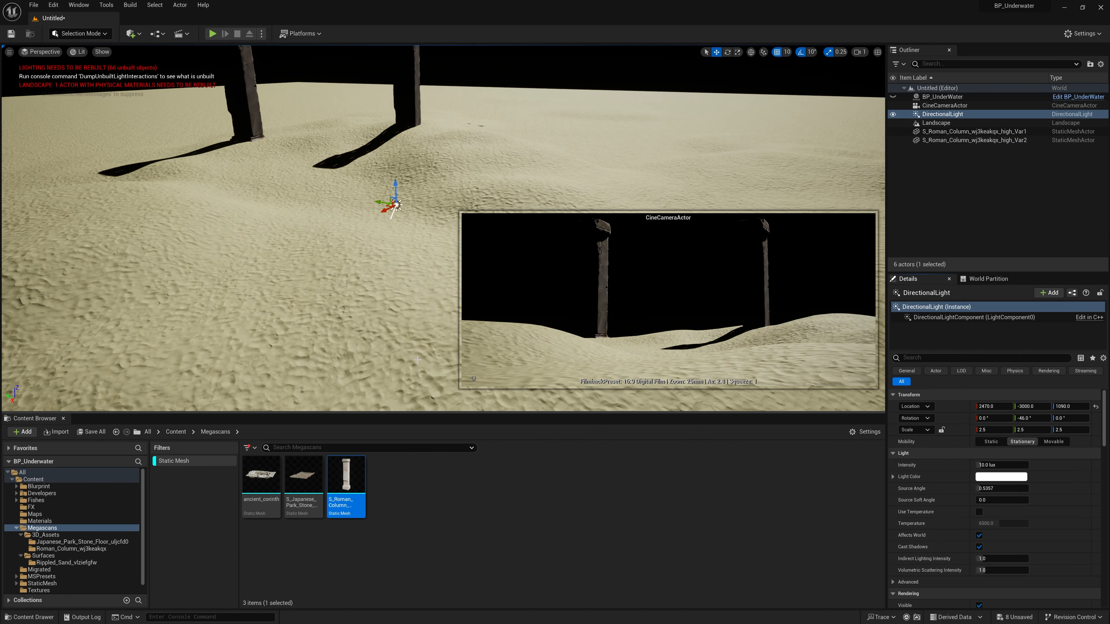
pyautogui.click(407, 340)
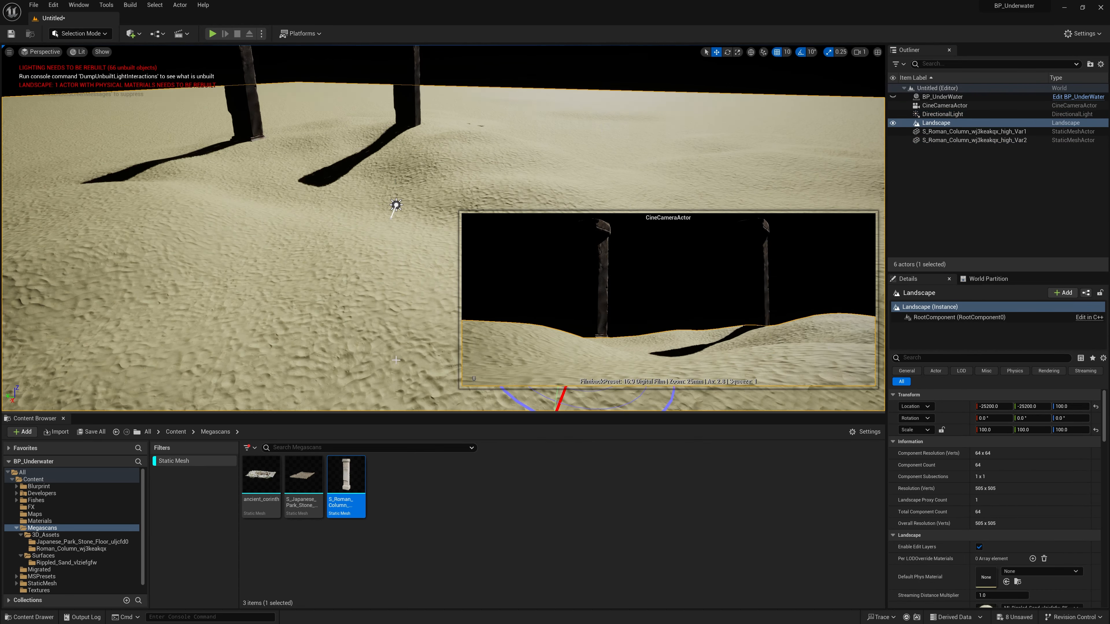